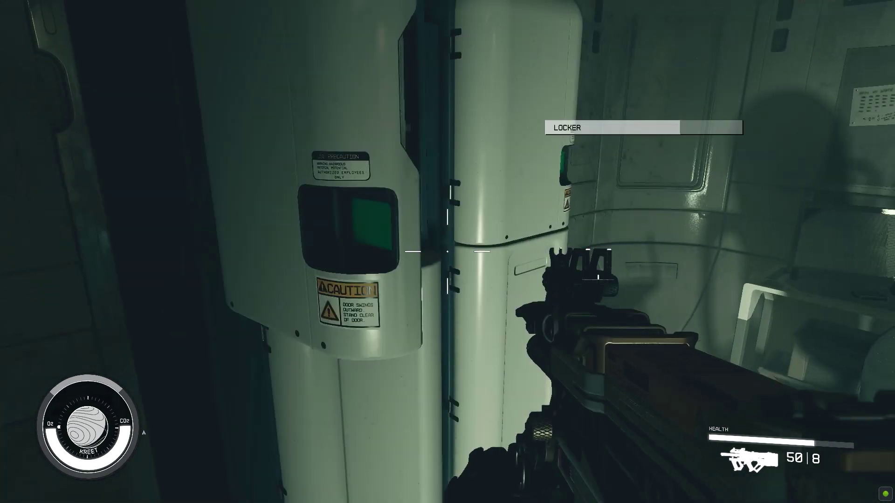
Open the Starfield locker, then bring up the Win+X quick-links menu on the desktop
{"action": "key", "text": "e"}
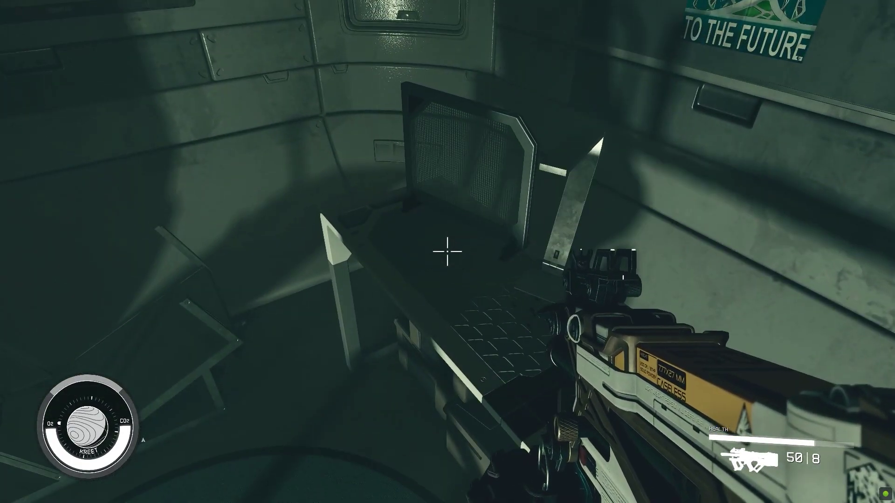
{"action": "key", "text": "super+x"}
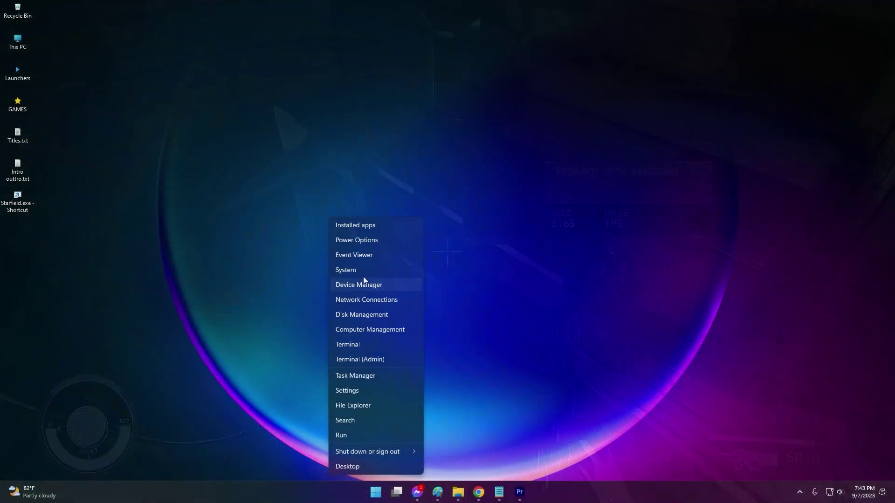
Check the FxSound Speakers for a newer driver; Device Manager reports the best is installed
{"action": "left_click", "coordinate": [378, 284]}
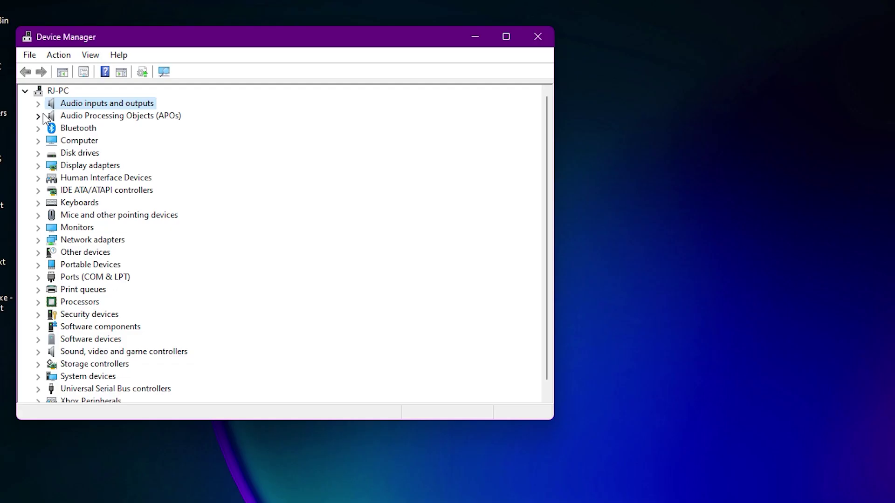
{"action": "left_click", "coordinate": [40, 105]}
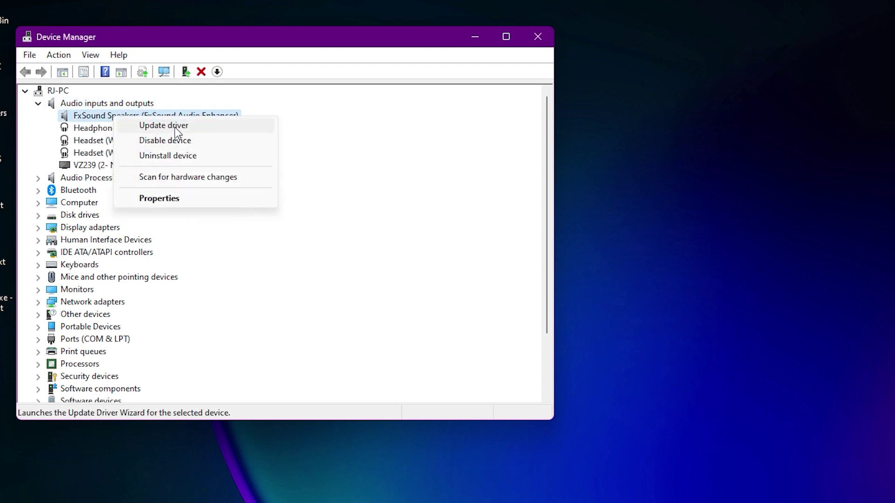
{"action": "left_click", "coordinate": [176, 125]}
{"action": "left_click", "coordinate": [195, 222]}
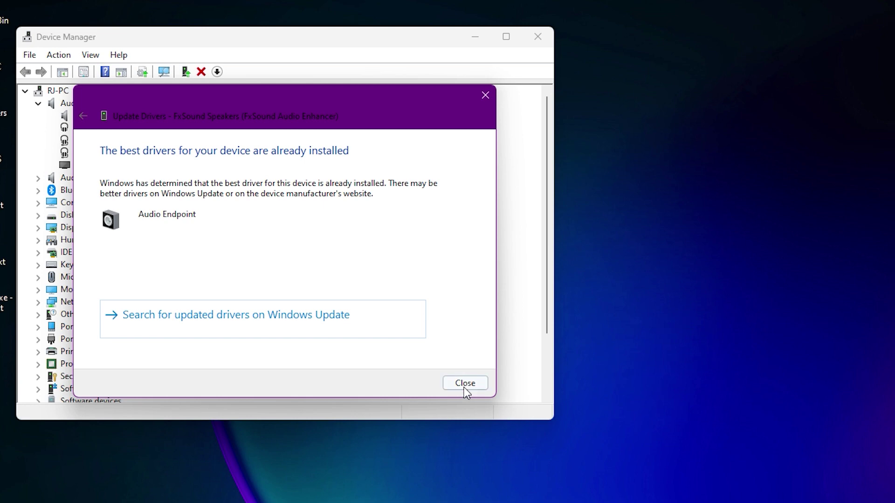
{"action": "left_click", "coordinate": [464, 384]}
Search automatically for a newer driver for the WH-CH520 headphones
{"action": "right_click", "coordinate": [108, 129]}
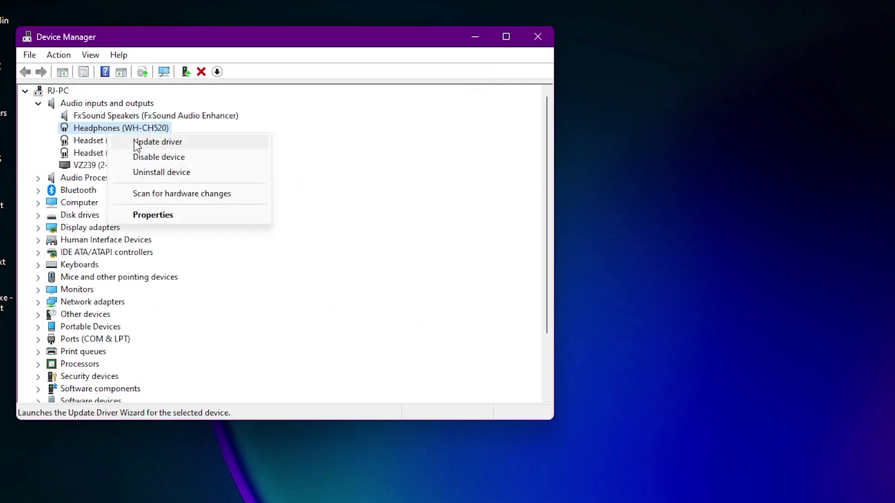
{"action": "left_click", "coordinate": [165, 146]}
{"action": "left_click", "coordinate": [234, 200]}
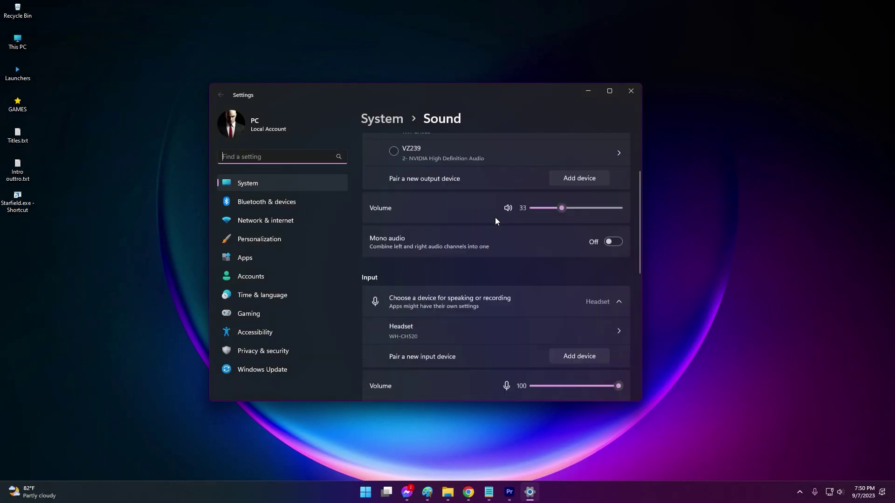
{"action": "scroll", "coordinate": [494, 255], "scroll_direction": "down", "scroll_amount": 10}
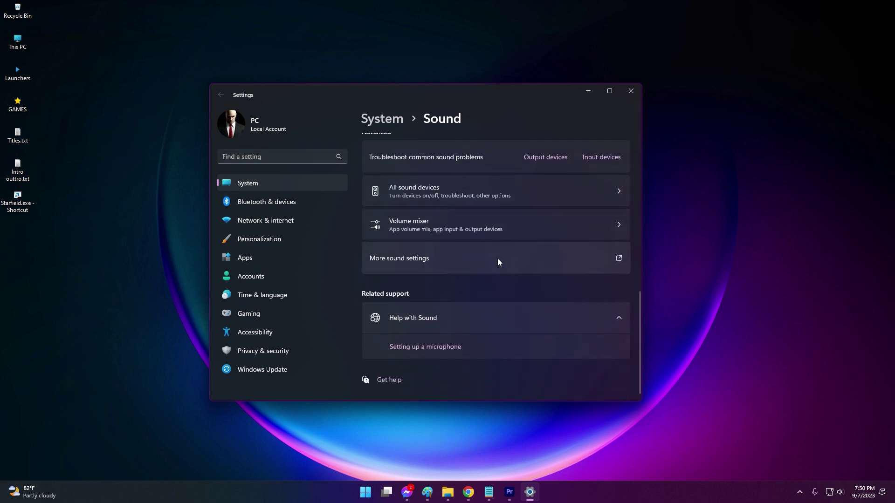
Uncheck all WH-CH520 headphone enhancements in the classic Sound panel, then close both dialogs
{"action": "left_click", "coordinate": [497, 262]}
{"action": "left_click_drag", "start_coordinate": [153, 37], "coordinate": [493, 107]}
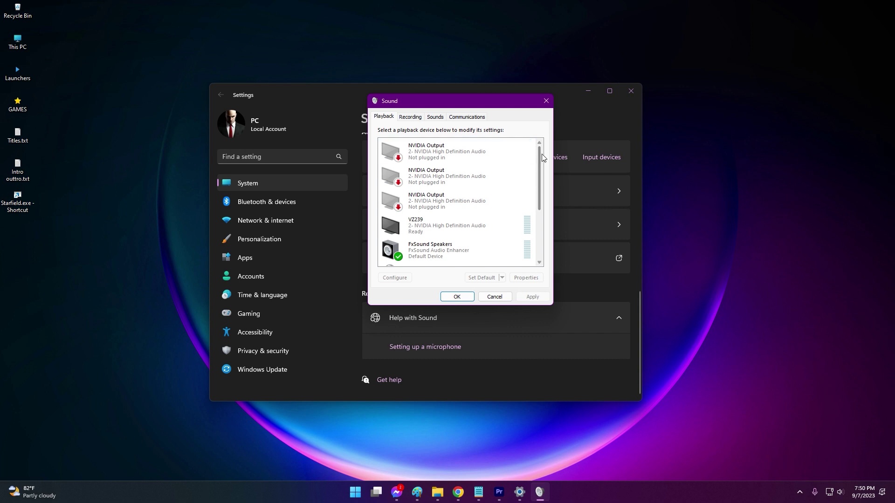
{"action": "left_click_drag", "start_coordinate": [542, 155], "coordinate": [539, 204]}
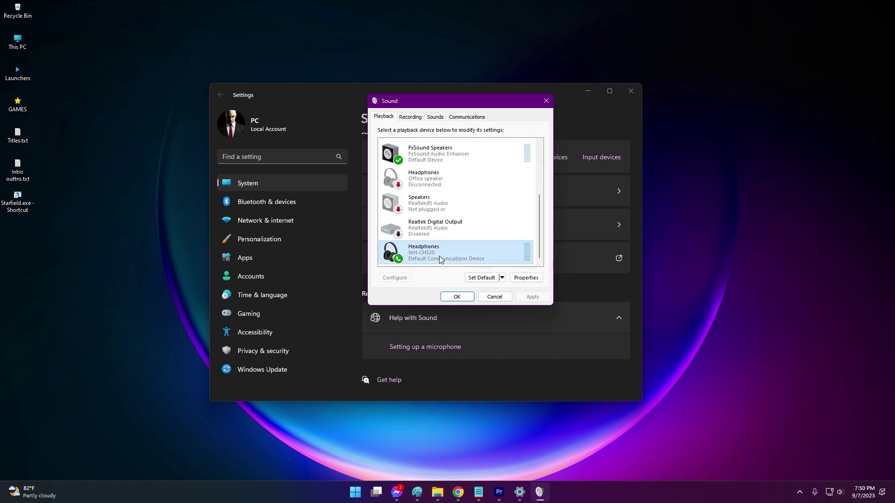
{"action": "left_click", "coordinate": [482, 344]}
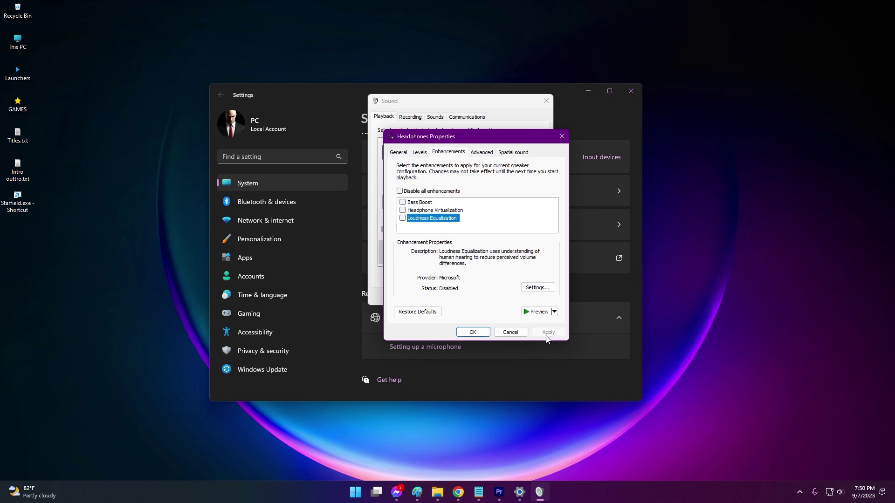
{"action": "left_click", "coordinate": [469, 335]}
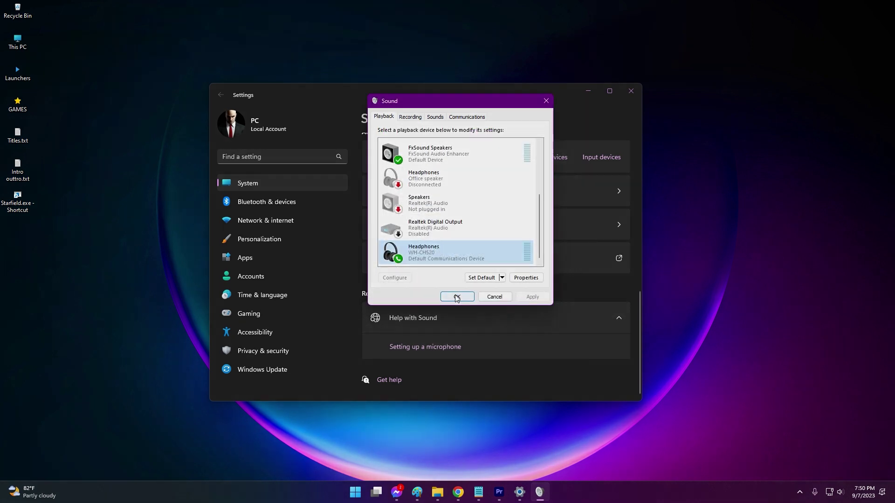
{"action": "left_click", "coordinate": [456, 296]}
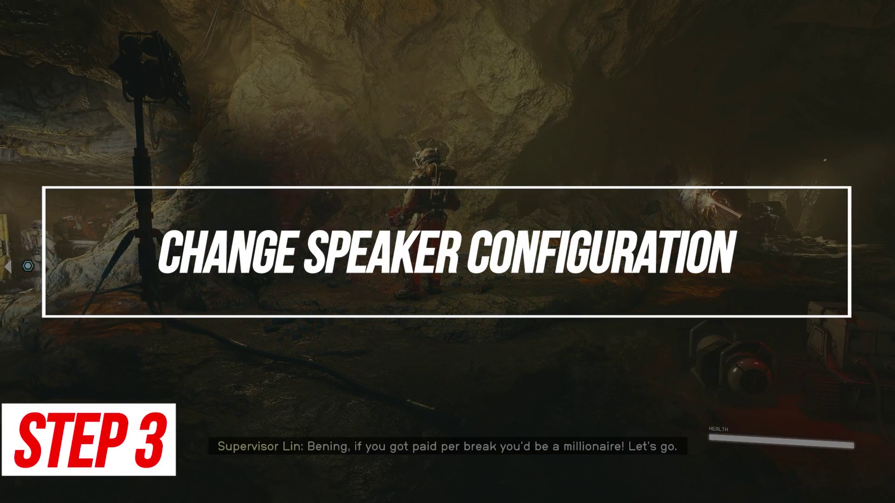
{"action": "scroll", "coordinate": [453, 319], "scroll_direction": "down", "scroll_amount": 2}
{"action": "scroll", "coordinate": [444, 319], "scroll_direction": "down", "scroll_amount": 3}
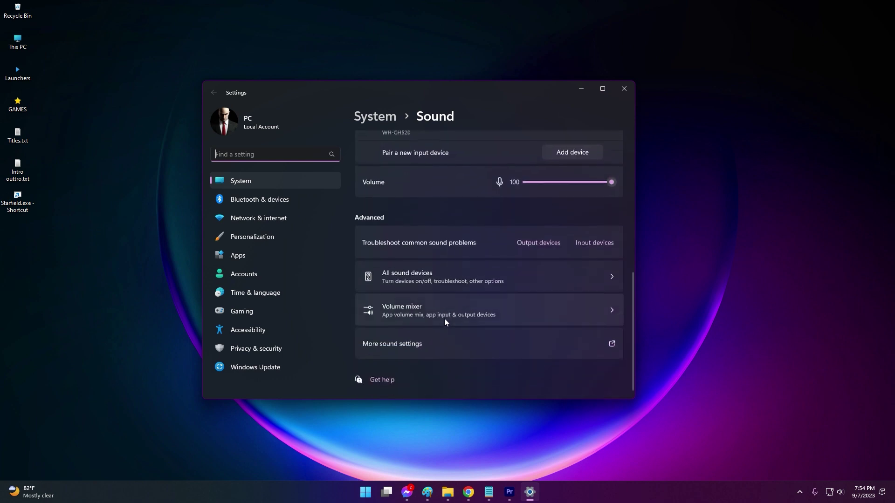
Set the headphones' default format to 1 channel, 16 bit, 48000 Hz, dismissing the not-supported error
{"action": "left_click", "coordinate": [428, 351]}
{"action": "mouse_move", "coordinate": [175, 65]}
{"action": "left_mouse_down"}
{"action": "mouse_move", "coordinate": [500, 90]}
{"action": "mouse_move", "coordinate": [491, 101]}
{"action": "left_mouse_up"}
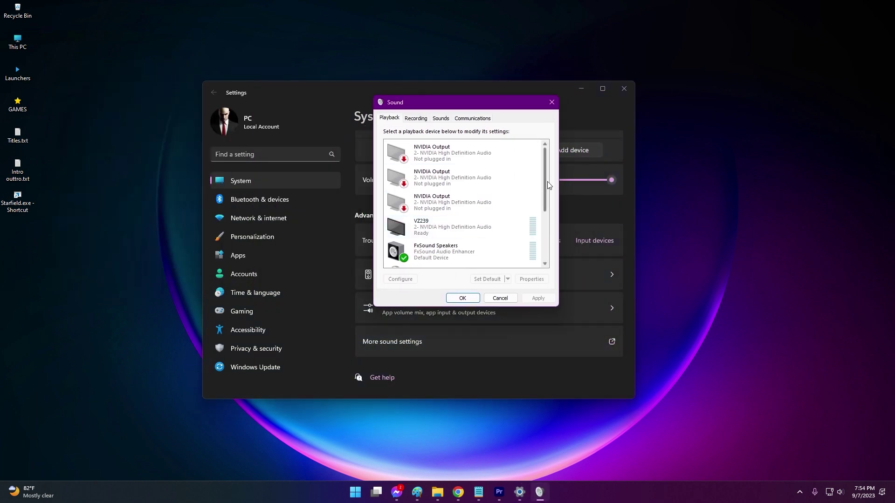
{"action": "left_click_drag", "start_coordinate": [549, 183], "coordinate": [547, 283]}
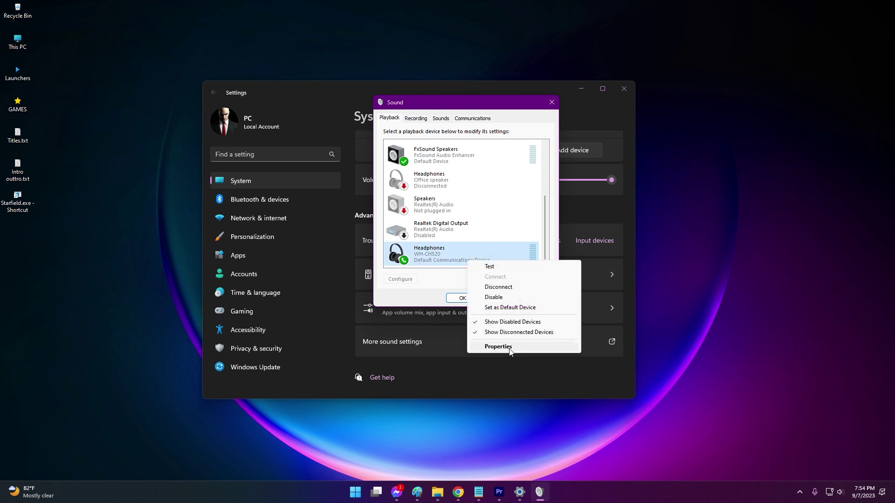
{"action": "left_click", "coordinate": [510, 348]}
{"action": "left_click", "coordinate": [487, 155]}
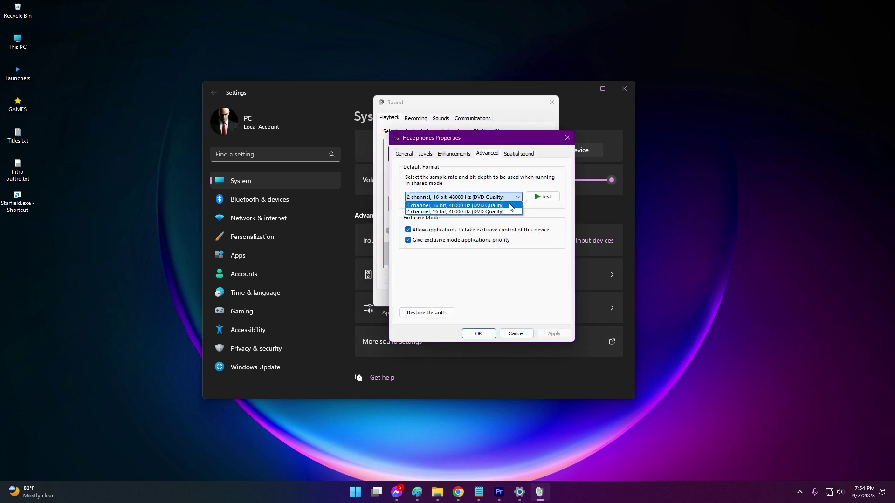
{"action": "left_click", "coordinate": [545, 200]}
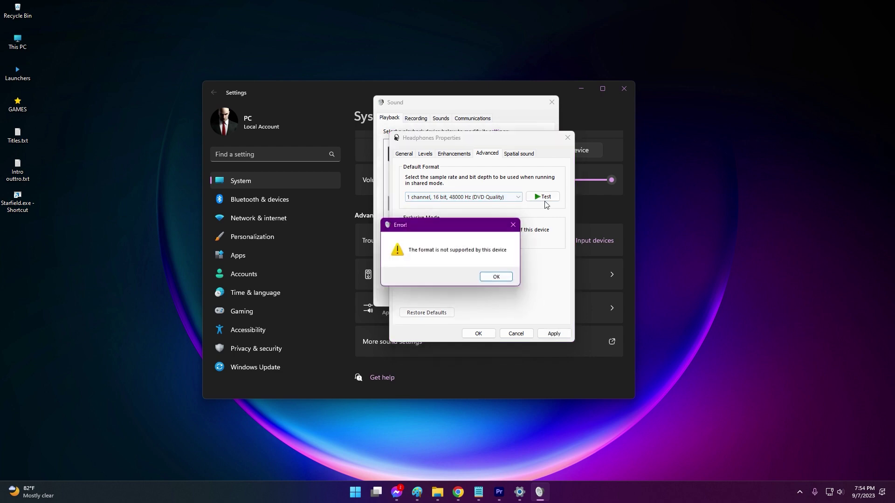
{"action": "left_click", "coordinate": [509, 281]}
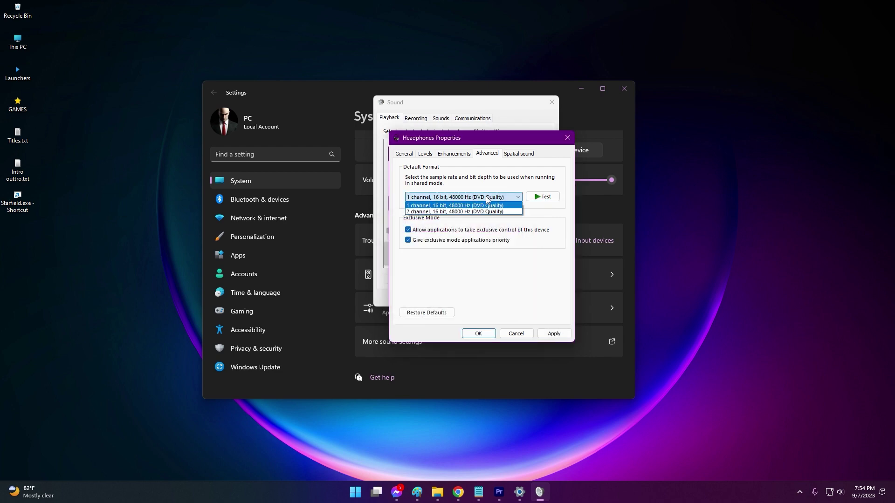
{"action": "left_click", "coordinate": [469, 213]}
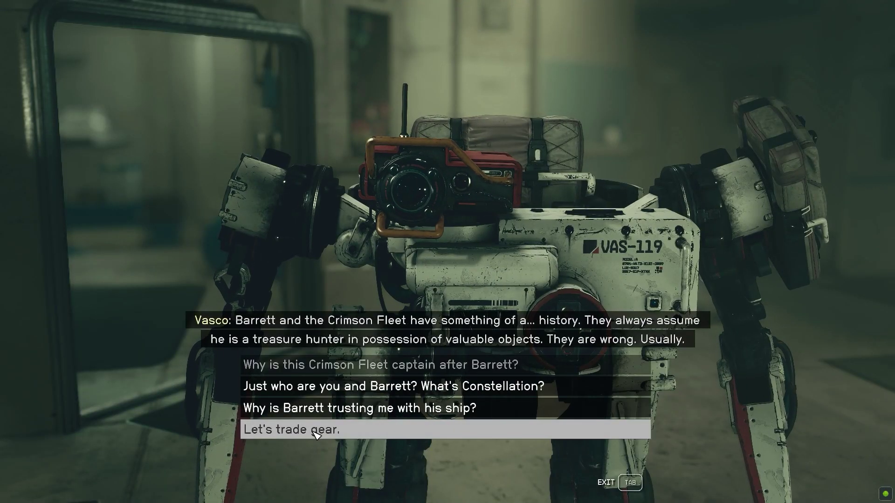
Choose "Let's trade gear" to open Vasco's trade inventory
{"action": "left_click", "coordinate": [311, 430]}
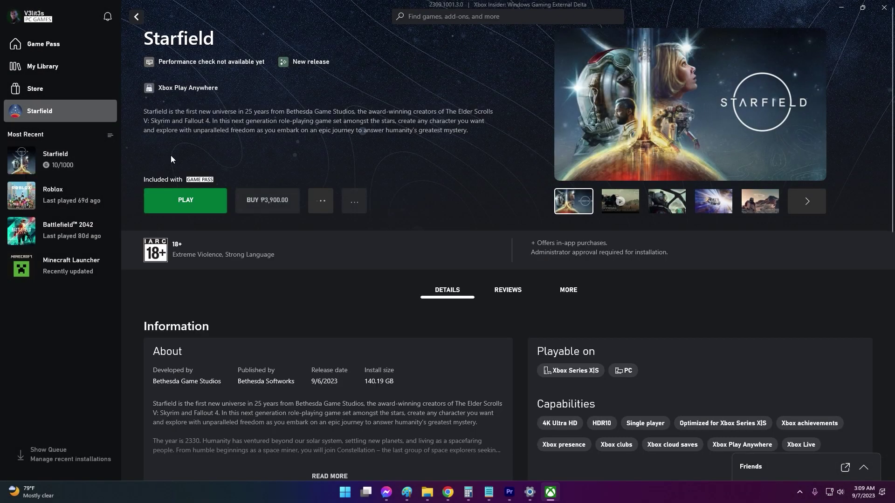
Choose Manage from Starfield's more-actions menu in the Xbox app
{"action": "left_click", "coordinate": [355, 201]}
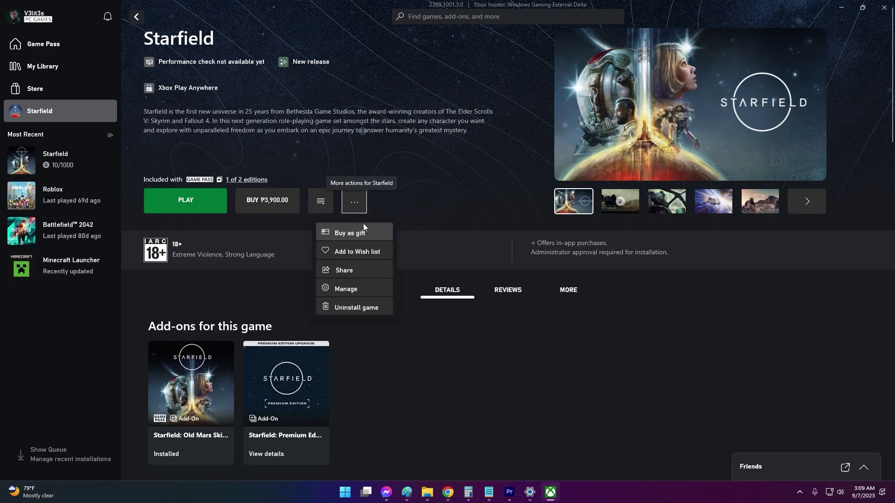
{"action": "left_click", "coordinate": [360, 289]}
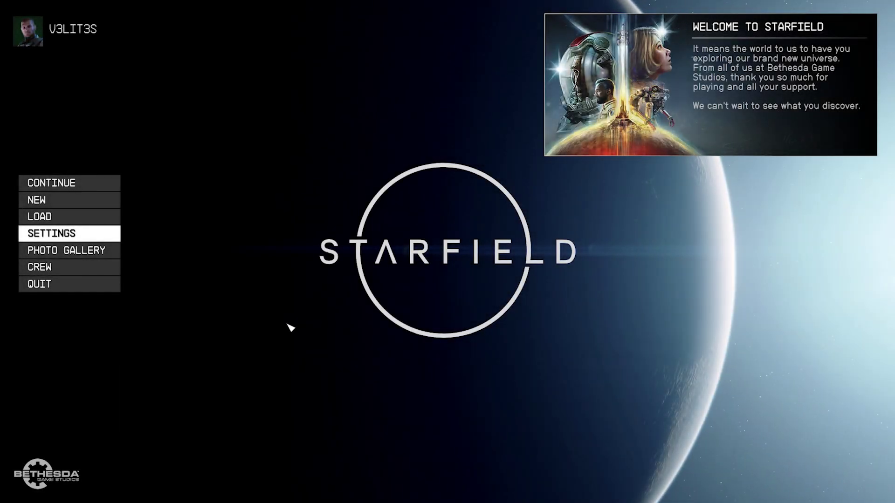
In Starfield's audio settings, mute Effects, lower Voice to about half, and set Footsteps (Other) to 0%
{"action": "left_click", "coordinate": [91, 234]}
{"action": "left_click", "coordinate": [97, 273]}
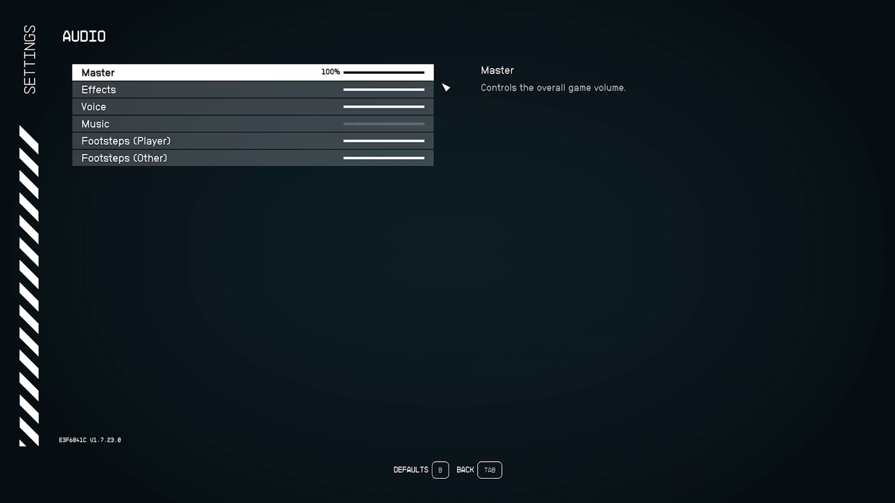
{"action": "left_click", "coordinate": [334, 92]}
{"action": "left_click", "coordinate": [383, 108]}
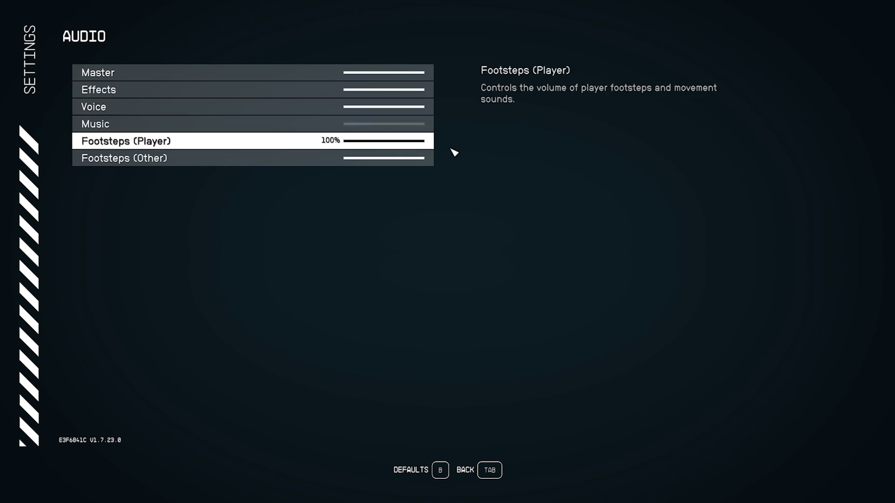
{"action": "left_click", "coordinate": [328, 161]}
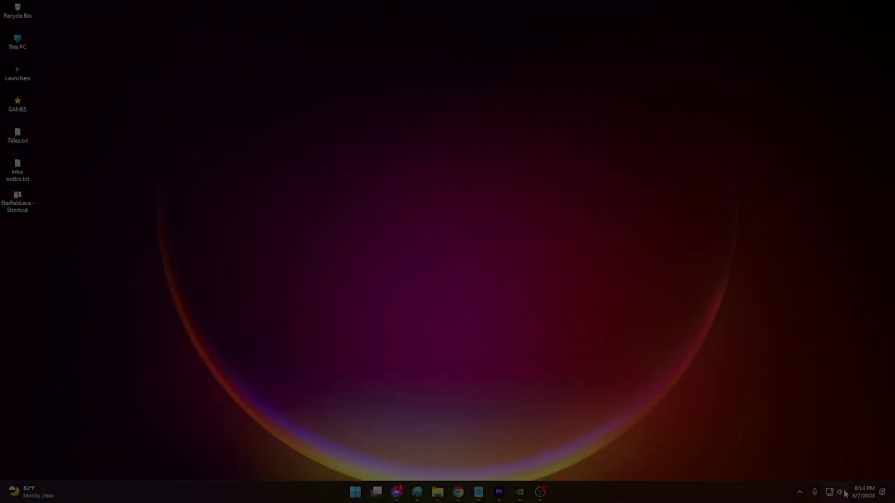
{"action": "right_click", "coordinate": [839, 493]}
{"action": "left_click", "coordinate": [829, 466]}
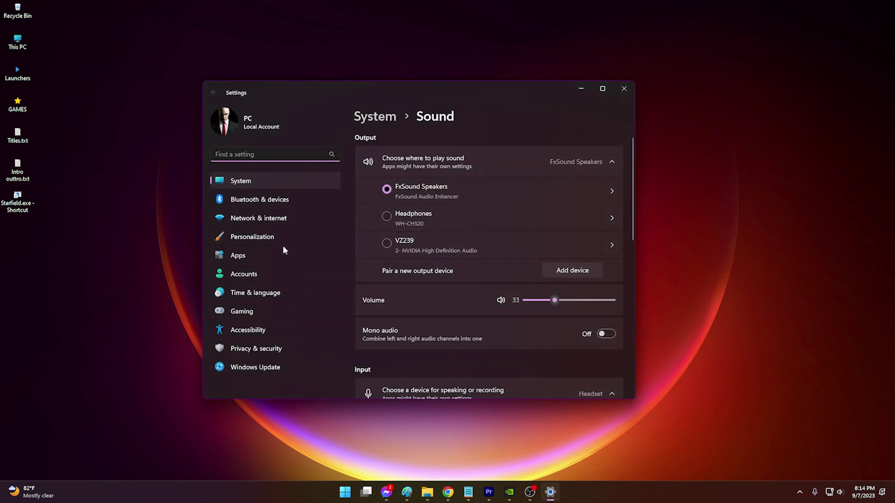
{"action": "scroll", "coordinate": [391, 249], "scroll_direction": "down", "scroll_amount": 2}
{"action": "scroll", "coordinate": [432, 258], "scroll_direction": "down", "scroll_amount": 3}
{"action": "scroll", "coordinate": [432, 264], "scroll_direction": "down", "scroll_amount": 2}
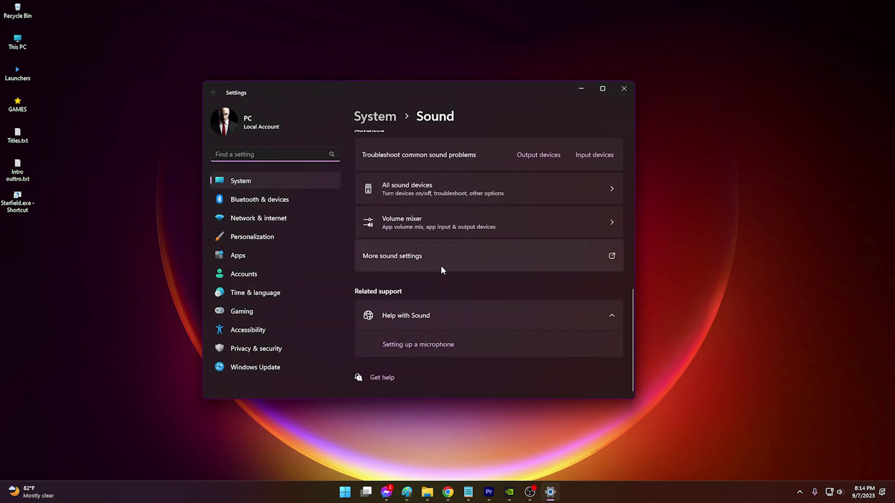
{"action": "left_click", "coordinate": [484, 256]}
{"action": "left_click_drag", "start_coordinate": [217, 70], "coordinate": [483, 72]}
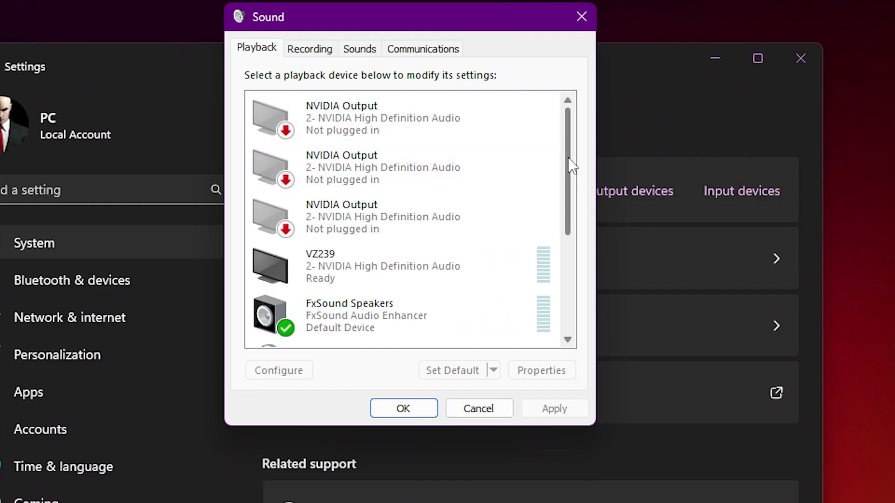
{"action": "left_click_drag", "start_coordinate": [570, 165], "coordinate": [572, 310]}
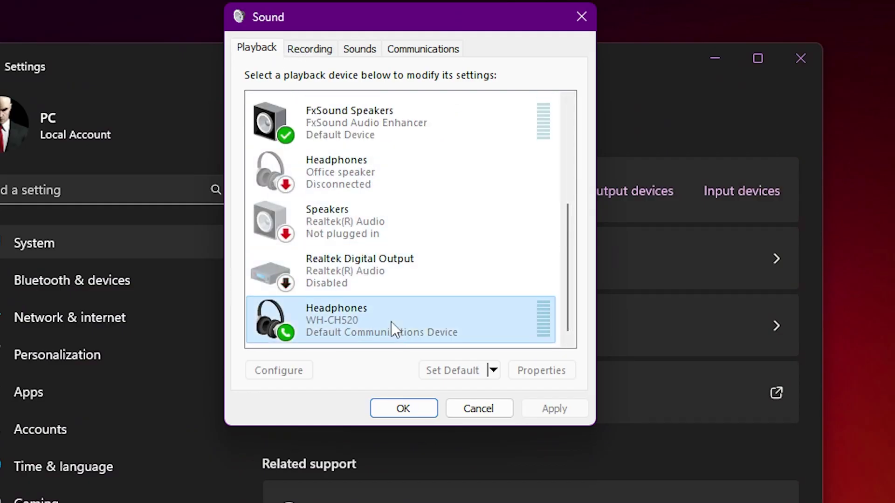
{"action": "right_click", "coordinate": [405, 319]}
{"action": "left_click", "coordinate": [485, 494]}
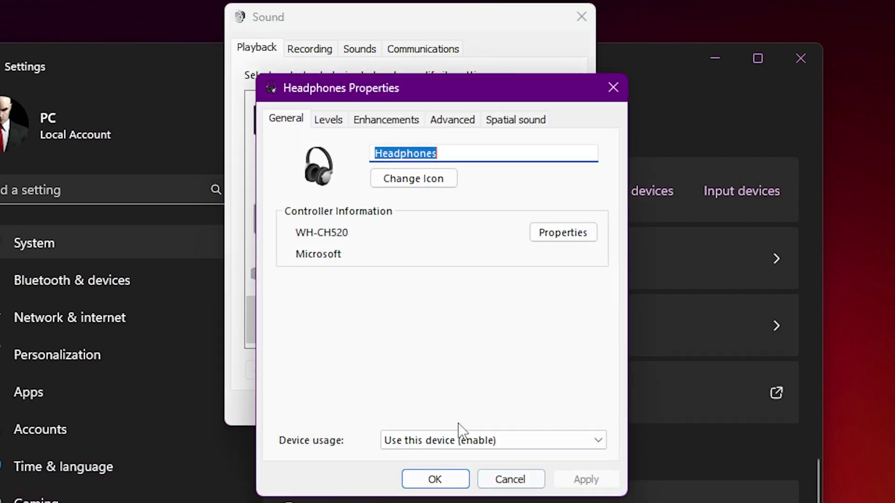
{"action": "left_click", "coordinate": [390, 123]}
{"action": "left_click", "coordinate": [455, 125]}
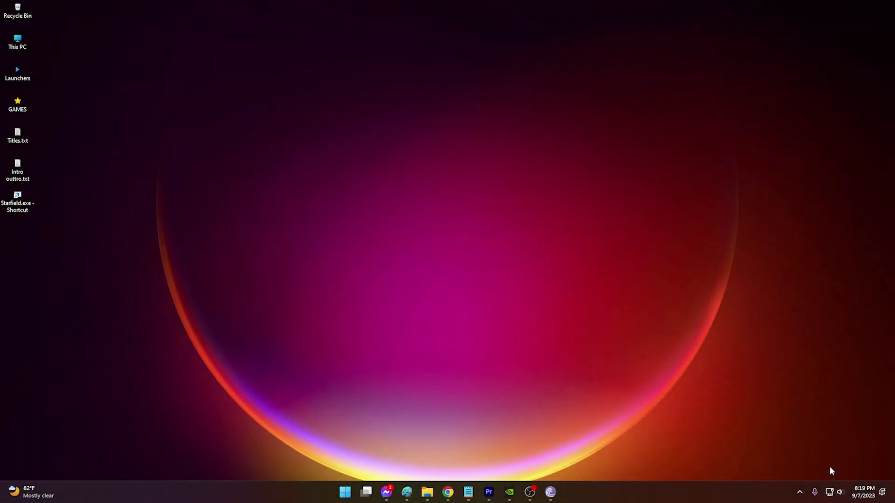
{"action": "scroll", "coordinate": [454, 208], "scroll_direction": "down", "scroll_amount": 5}
{"action": "scroll", "coordinate": [475, 296], "scroll_direction": "down", "scroll_amount": 5}
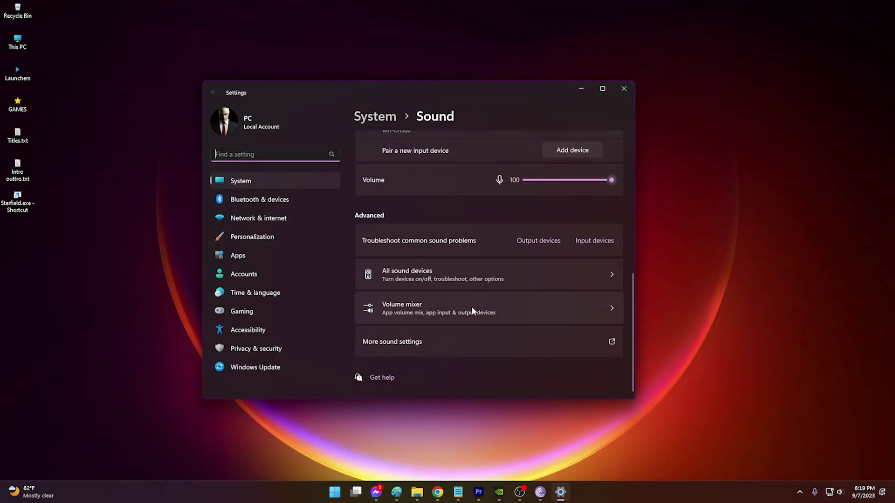
Tick Disable all enhancements on the Enhancements tab of the WH-CH520 headphones' properties
{"action": "left_click", "coordinate": [427, 348]}
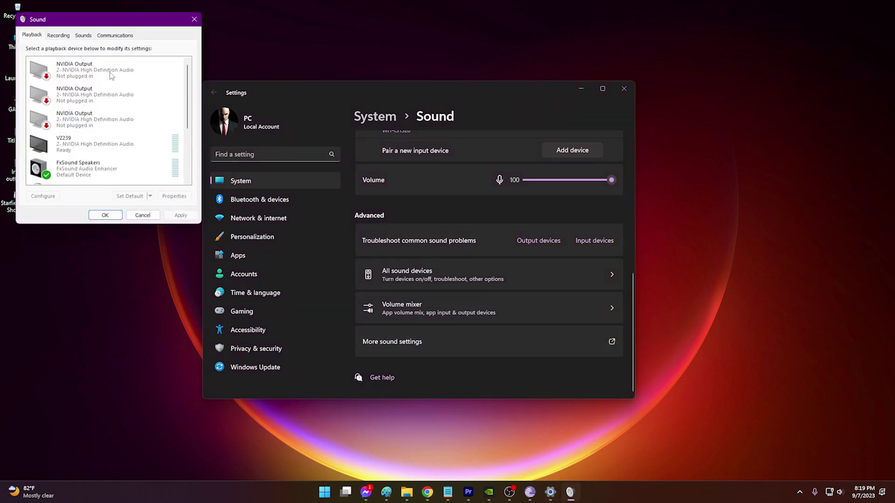
{"action": "left_click_drag", "start_coordinate": [109, 20], "coordinate": [432, 111]}
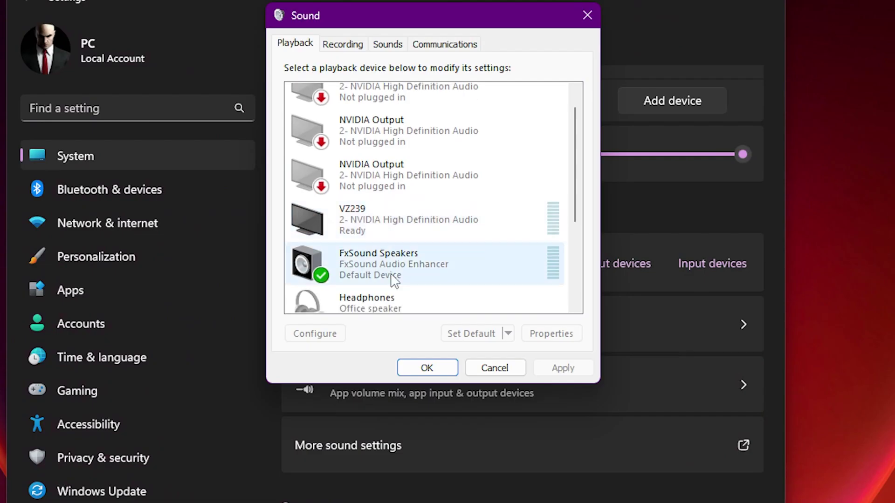
{"action": "scroll", "coordinate": [410, 255], "scroll_direction": "down", "scroll_amount": 4}
{"action": "right_click", "coordinate": [417, 305]}
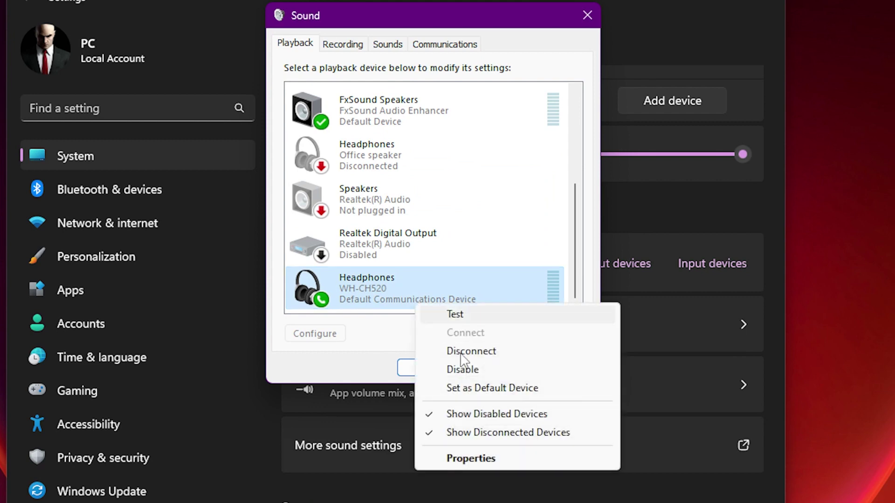
{"action": "left_click", "coordinate": [470, 458]}
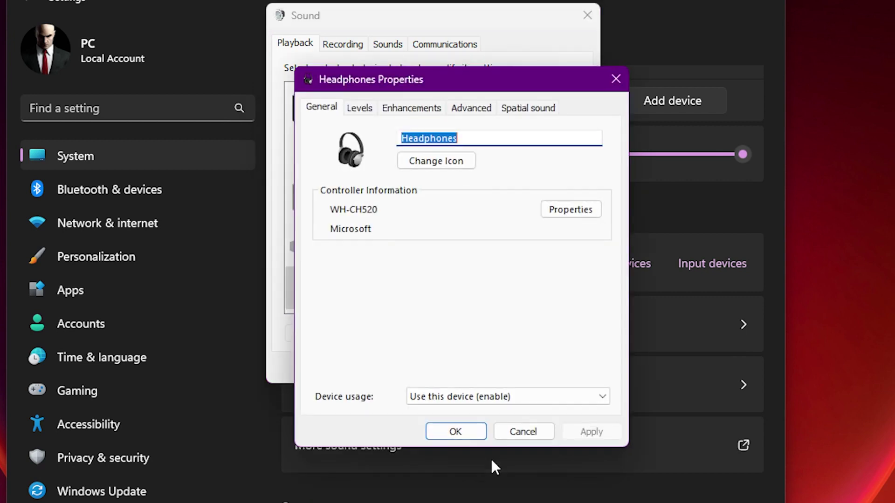
{"action": "left_click", "coordinate": [440, 110]}
{"action": "left_click", "coordinate": [323, 178]}
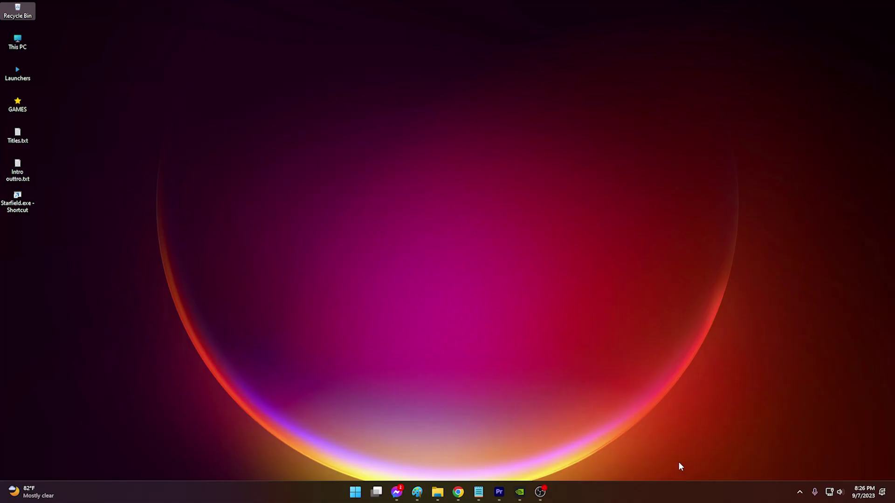
Open the FxSound Speakers driver details in Device Manager, where rollback is unavailable
{"action": "right_click", "coordinate": [353, 491]}
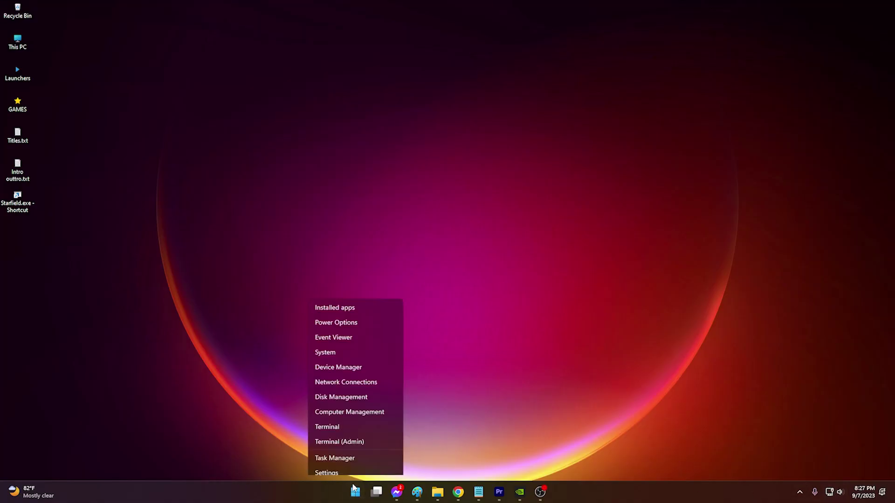
{"action": "left_click", "coordinate": [342, 285]}
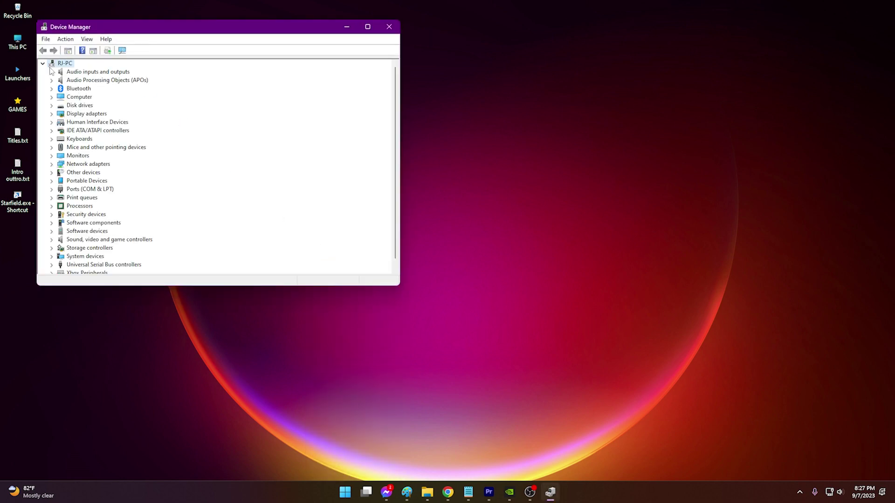
{"action": "left_click", "coordinate": [51, 72]}
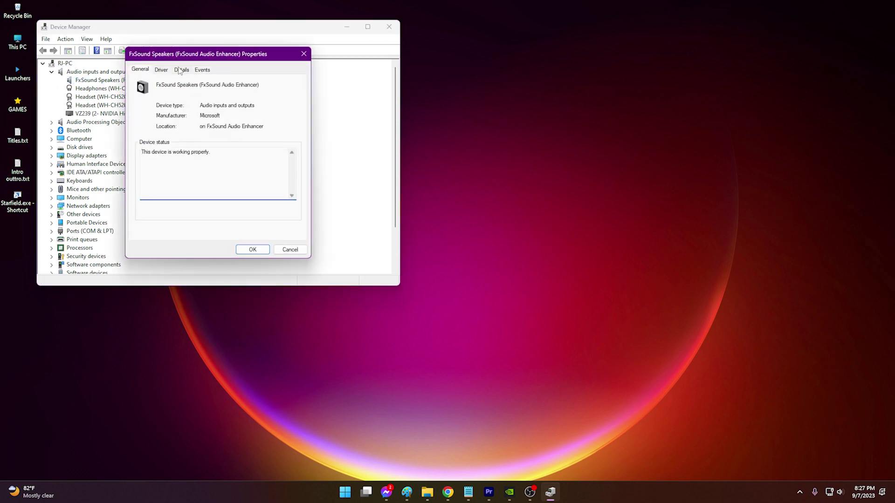
{"action": "left_click", "coordinate": [161, 73]}
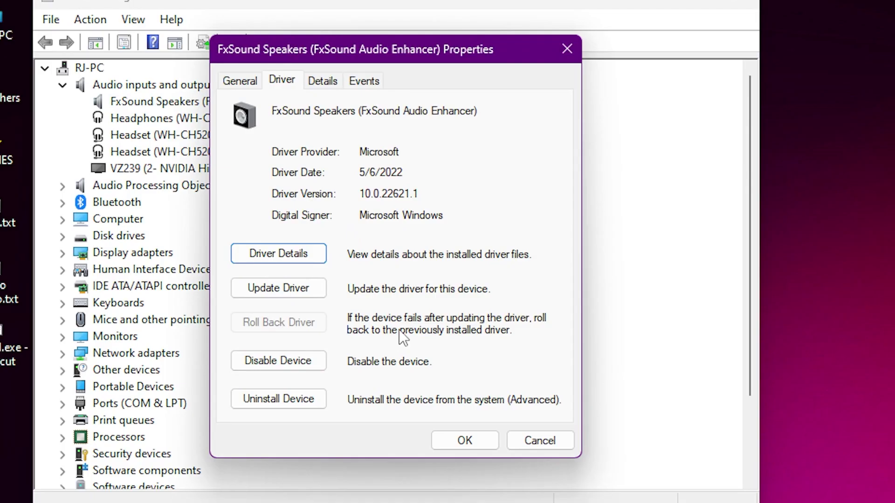
{"action": "key", "text": "alt"}
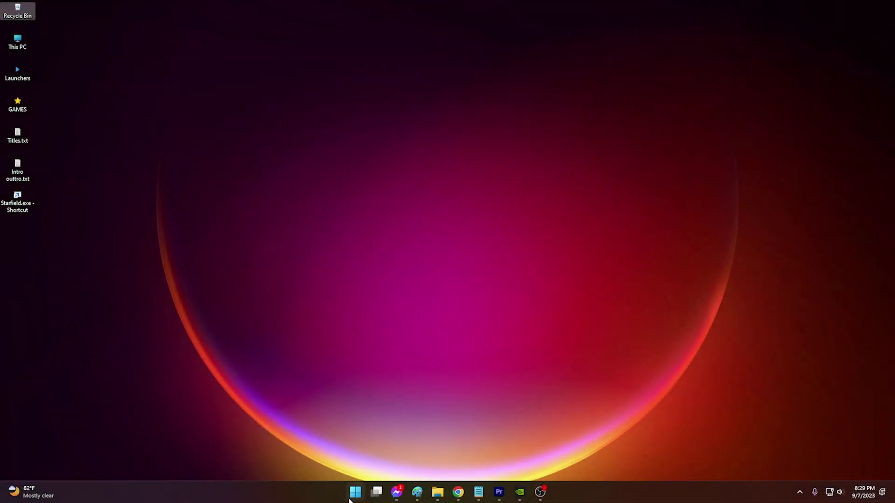
Uninstall the VZ239 (NVIDIA High Definition Audio) device under Audio inputs and outputs
{"action": "right_click", "coordinate": [355, 492]}
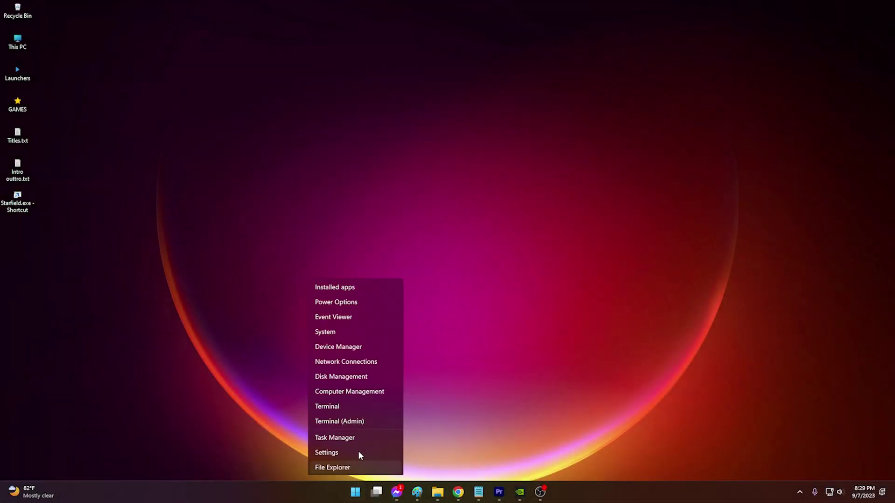
{"action": "left_click", "coordinate": [351, 287]}
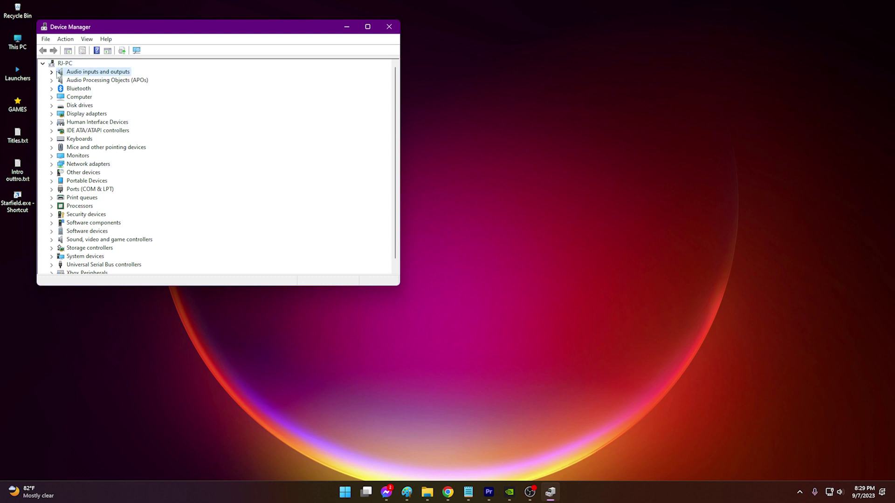
{"action": "double_click", "coordinate": [57, 72]}
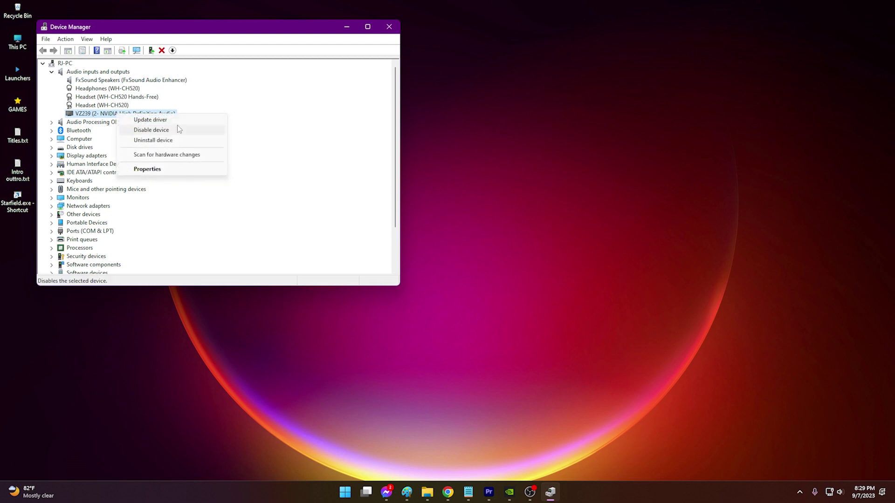
{"action": "left_click", "coordinate": [176, 140]}
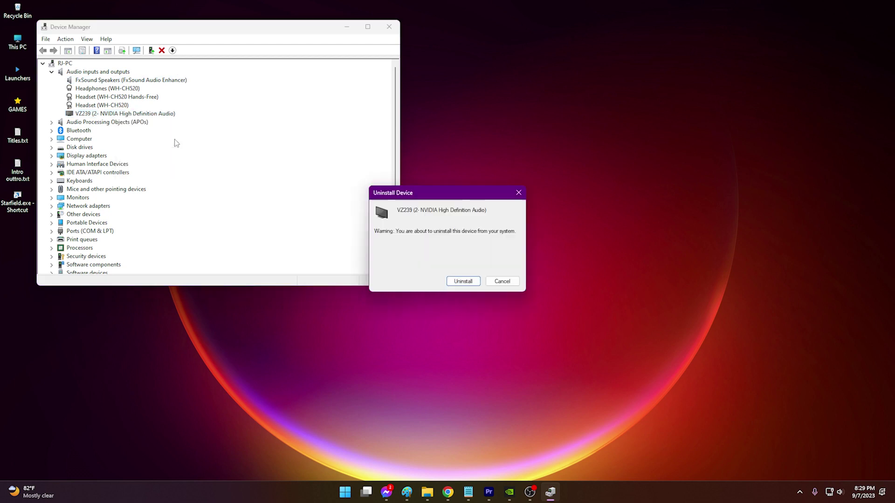
{"action": "left_click", "coordinate": [462, 282]}
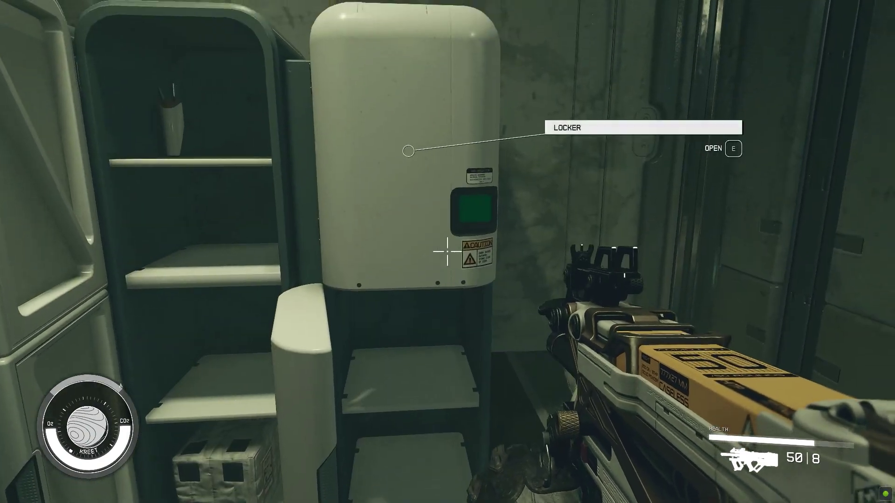
Open the Starfield locker to reveal the pencil case on its shelf
{"action": "key", "text": "e"}
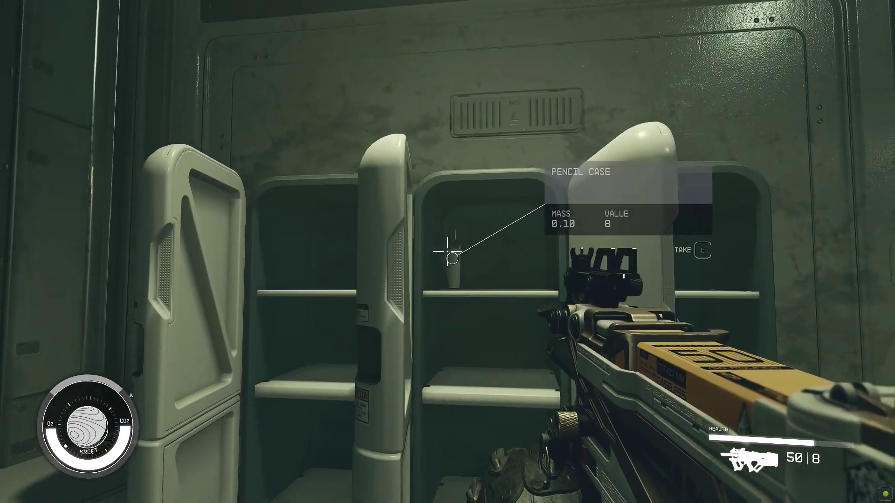